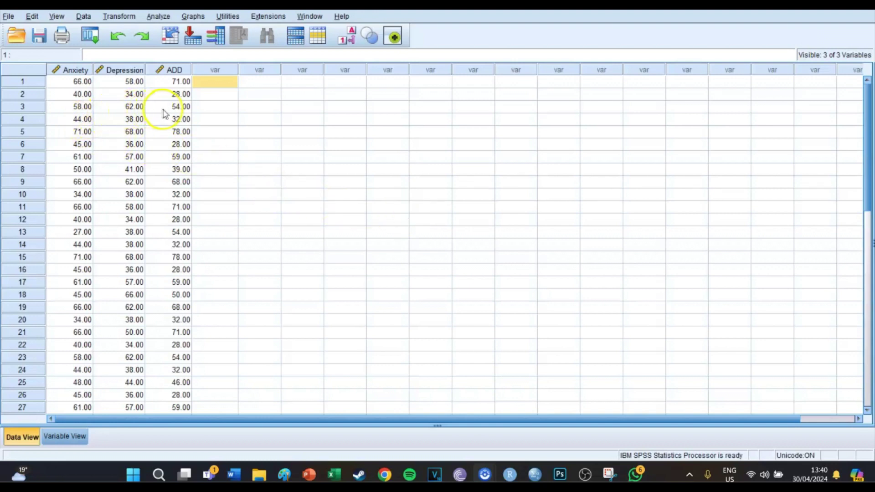
- Inspect the data grid, clicking across the case values in several rows
{"action": "scroll", "coordinate": [163, 132], "scroll_direction": "down", "scroll_amount": 4}
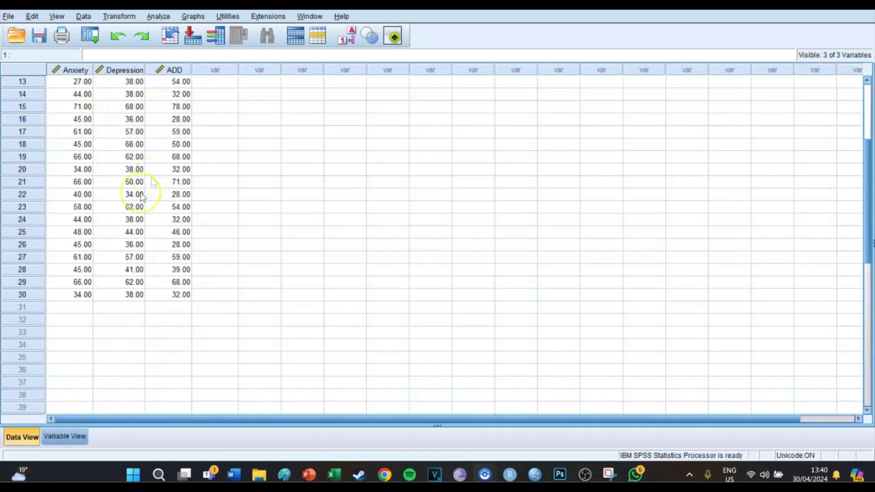
{"action": "scroll", "coordinate": [182, 206], "scroll_direction": "up", "scroll_amount": 4}
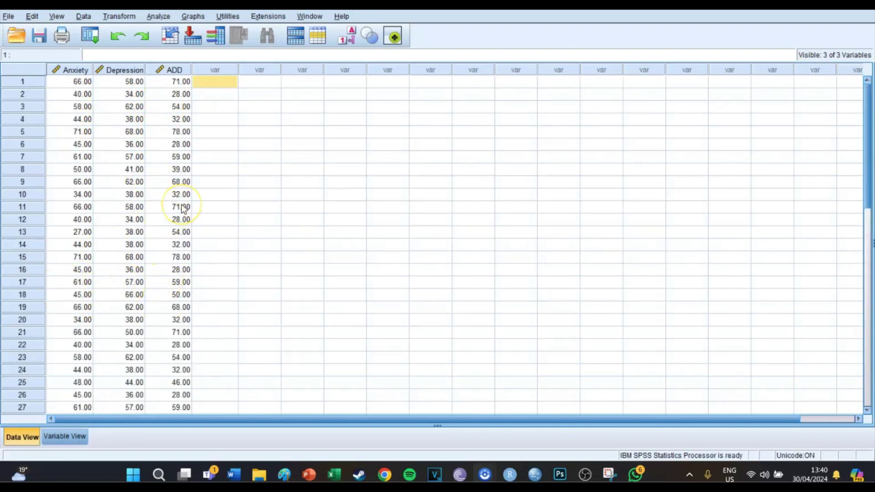
{"action": "left_click", "coordinate": [229, 182]}
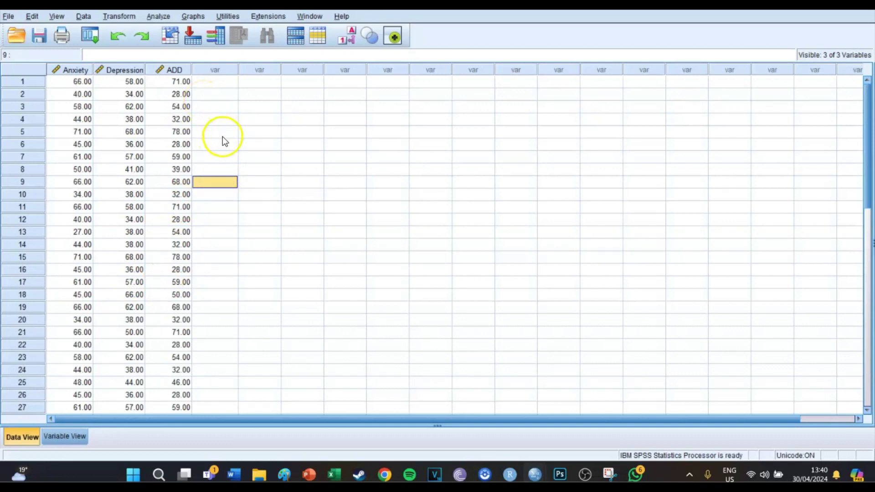
{"action": "left_click", "coordinate": [261, 185]}
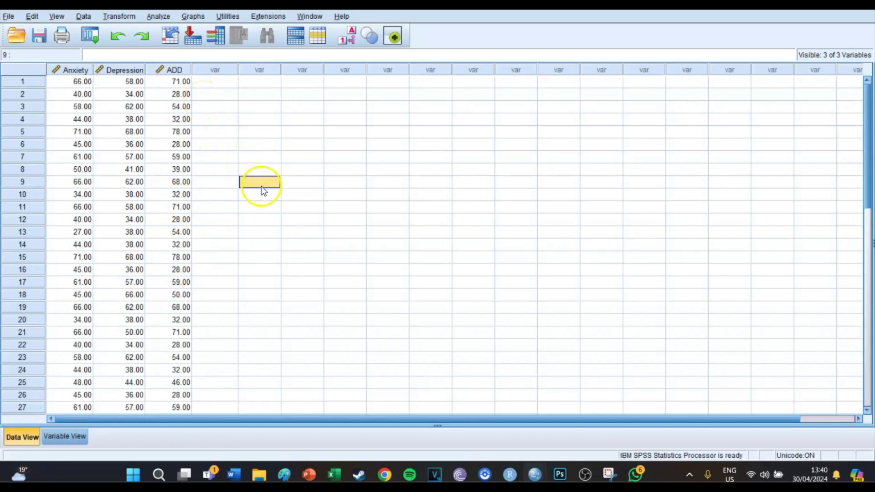
{"action": "left_click", "coordinate": [315, 184]}
{"action": "left_click", "coordinate": [218, 182]}
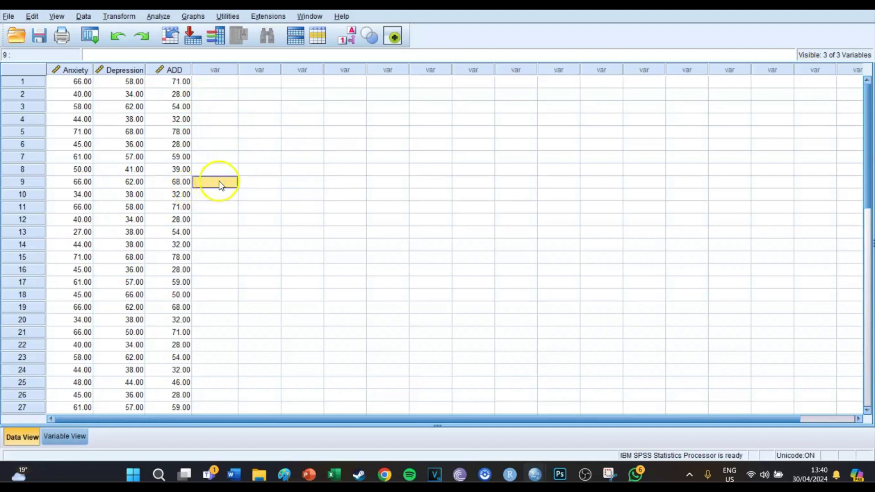
{"action": "left_click", "coordinate": [260, 184]}
{"action": "left_click", "coordinate": [294, 184]}
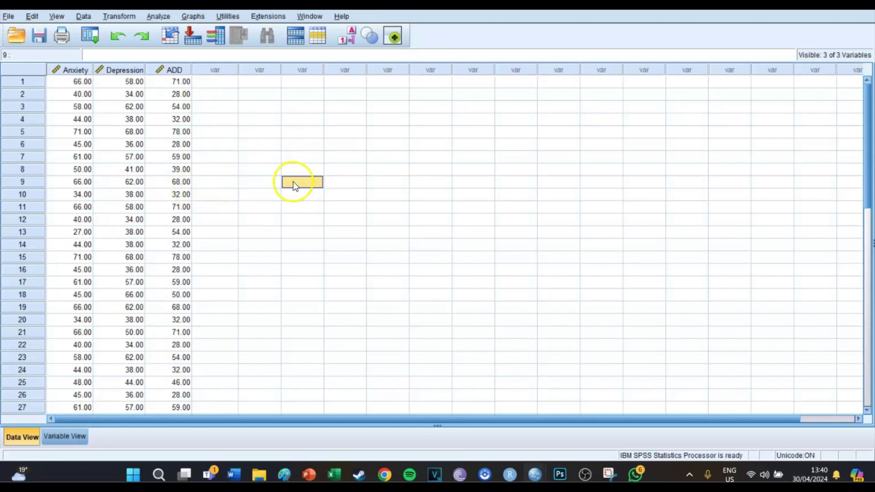
{"action": "left_click", "coordinate": [218, 181]}
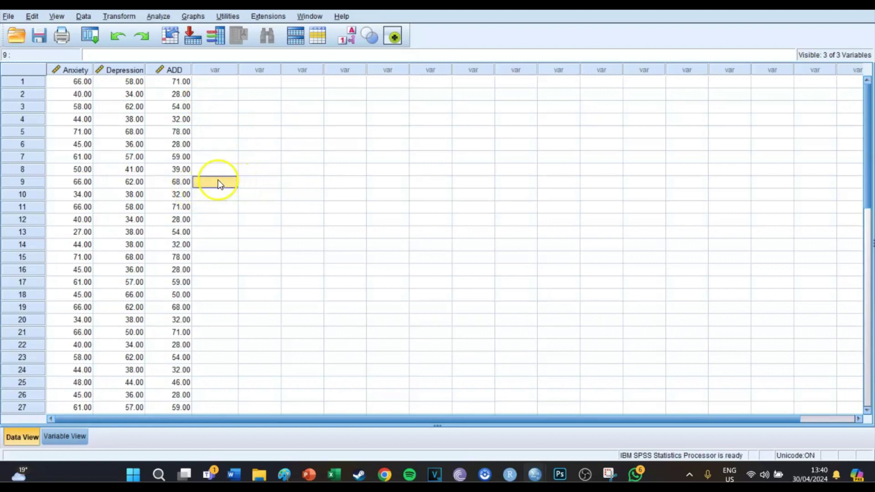
{"action": "left_click", "coordinate": [263, 183]}
{"action": "left_click", "coordinate": [314, 182]}
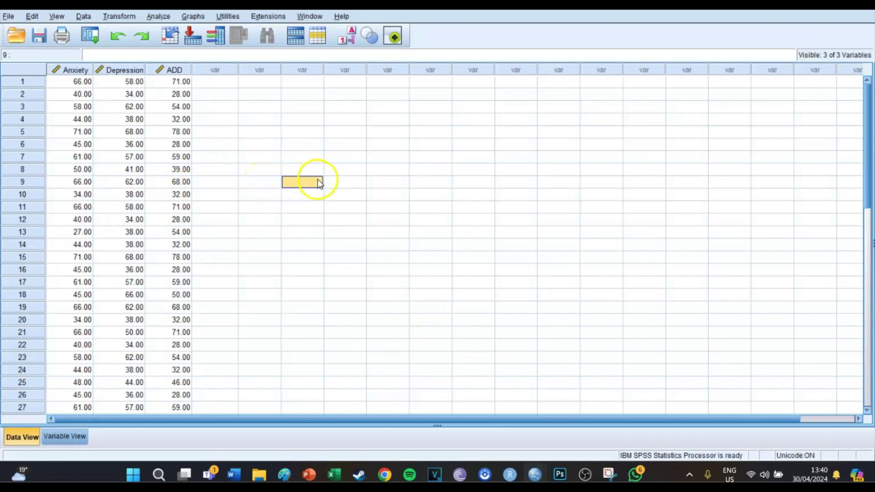
{"action": "left_click", "coordinate": [222, 184]}
{"action": "left_click", "coordinate": [262, 182]}
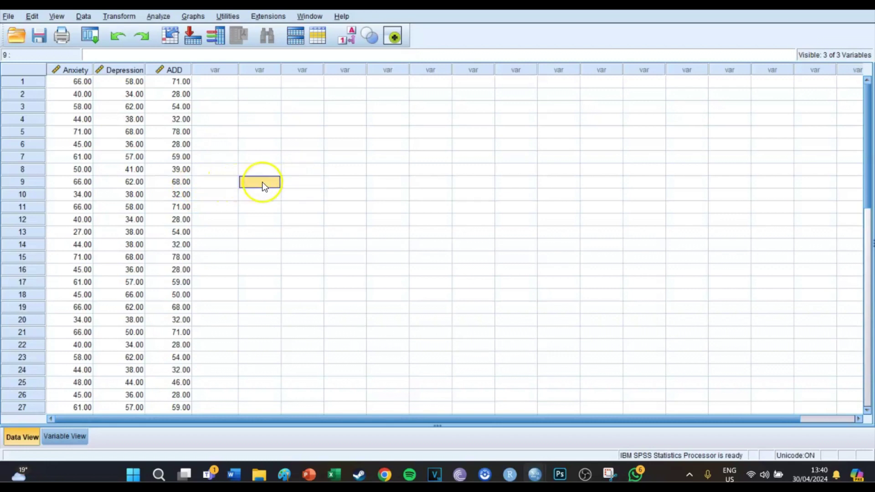
{"action": "left_click", "coordinate": [300, 184]}
{"action": "left_click", "coordinate": [218, 182]}
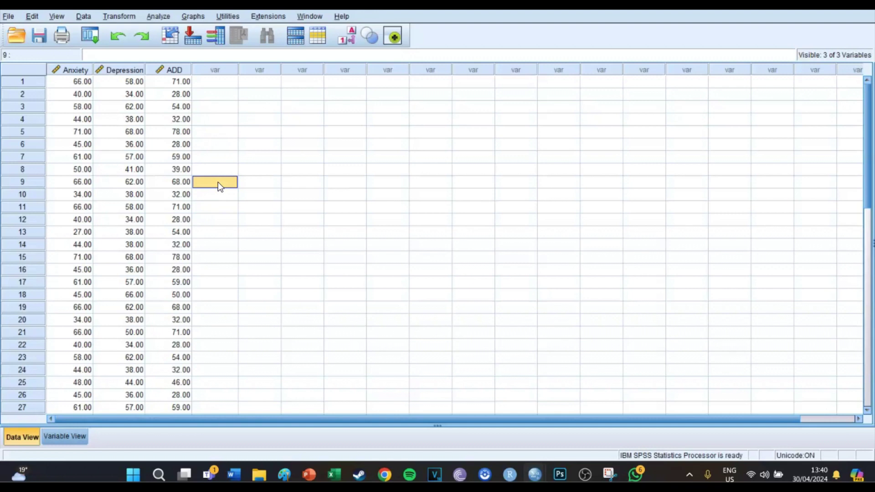
- Start a K-Means Cluster analysis on Anxiety, Depression and ADD, keeping Number of Clusters at 2
{"action": "left_click", "coordinate": [157, 15]}
{"action": "mouse_move", "coordinate": [223, 187]}
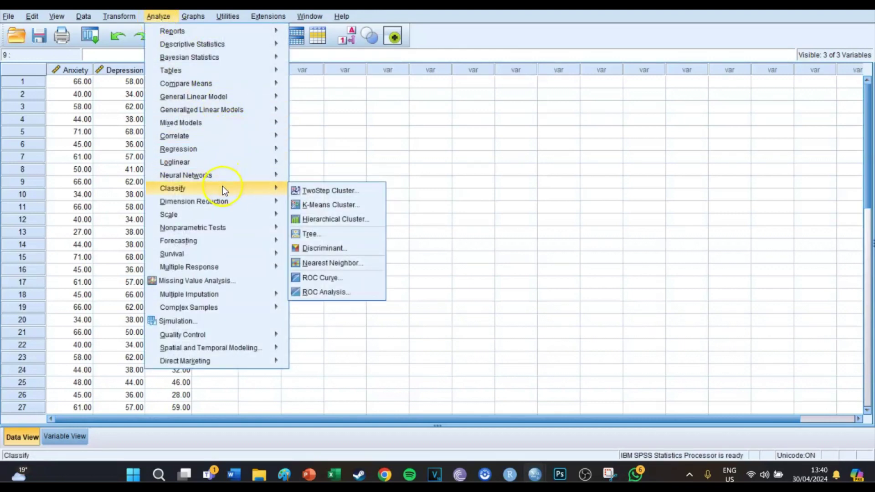
{"action": "left_click", "coordinate": [306, 191]}
{"action": "left_click", "coordinate": [323, 205]}
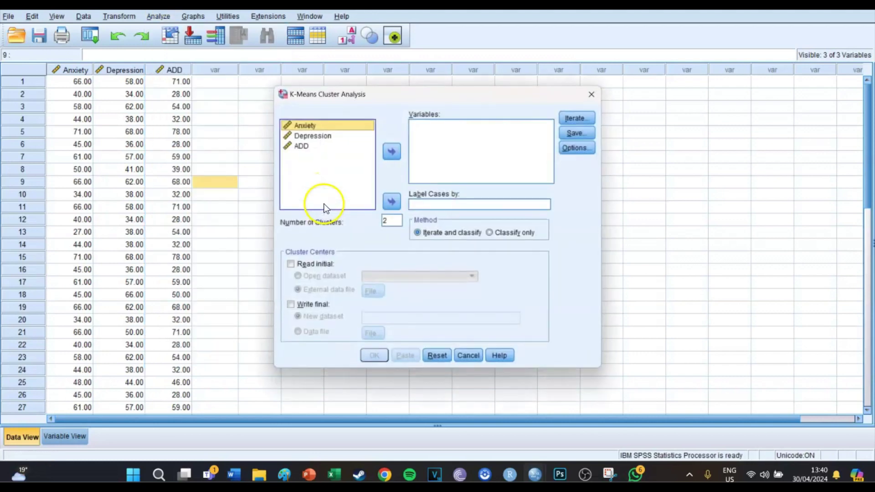
{"action": "left_click", "coordinate": [302, 147]}
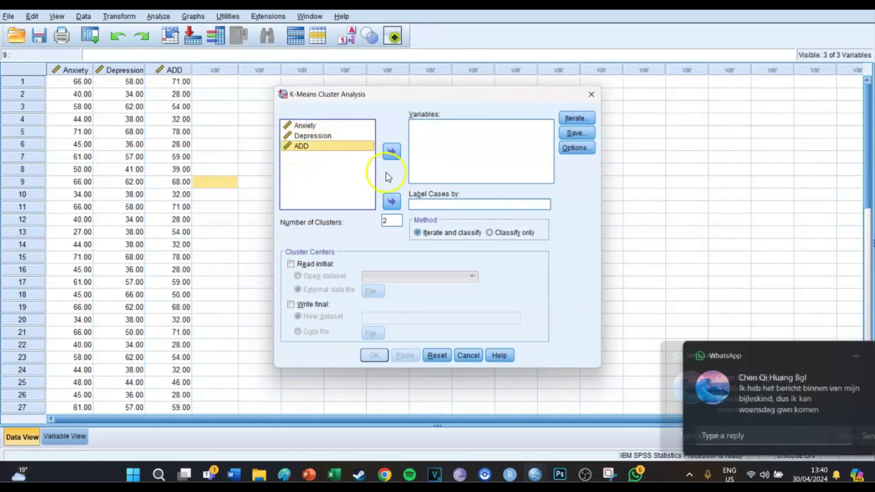
{"action": "left_click", "coordinate": [320, 125]}
{"action": "left_click", "coordinate": [307, 146], "text": "shift"}
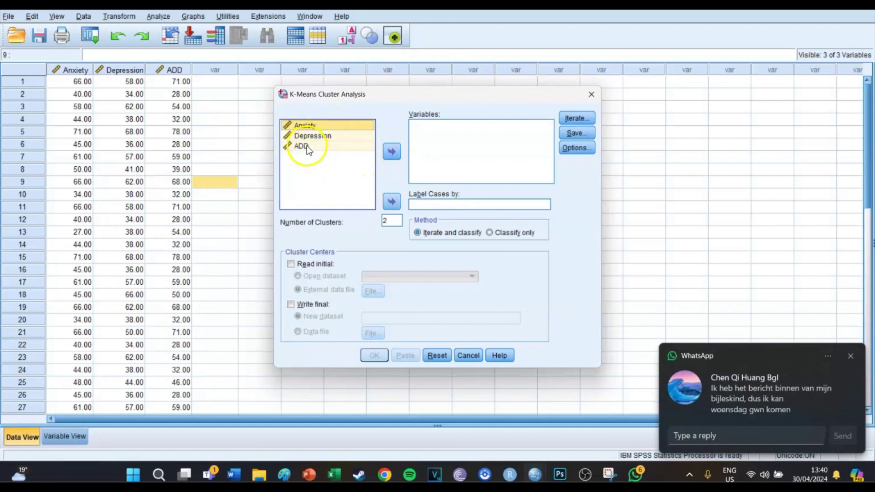
{"action": "left_click", "coordinate": [397, 152]}
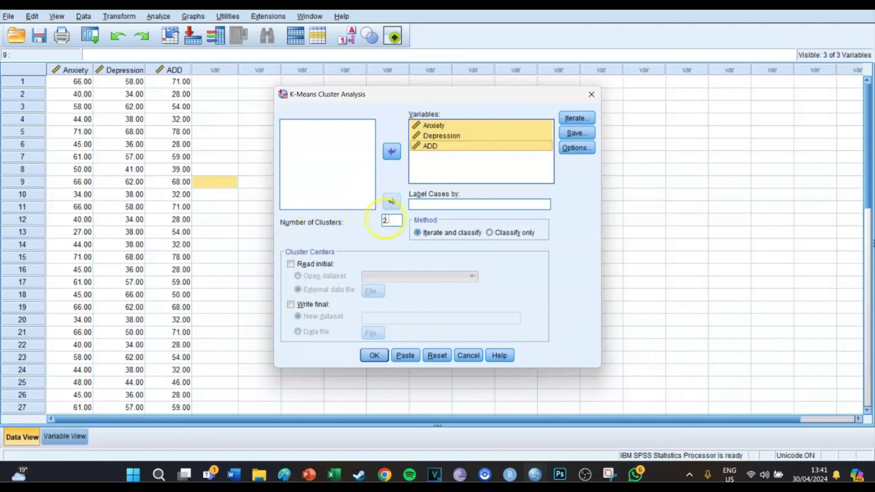
{"action": "left_click", "coordinate": [382, 220]}
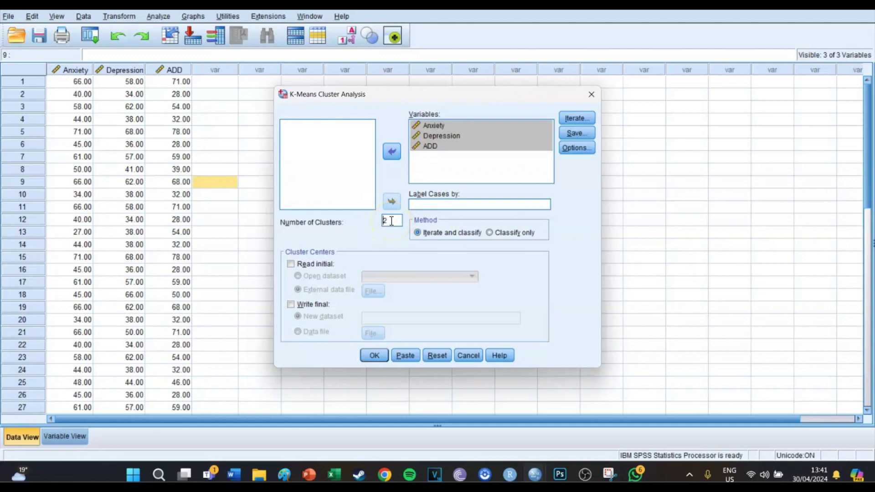
{"action": "left_click", "coordinate": [391, 221]}
- Set maximum iterations to 99 and save cluster membership as a new variable
{"action": "left_click", "coordinate": [573, 120]}
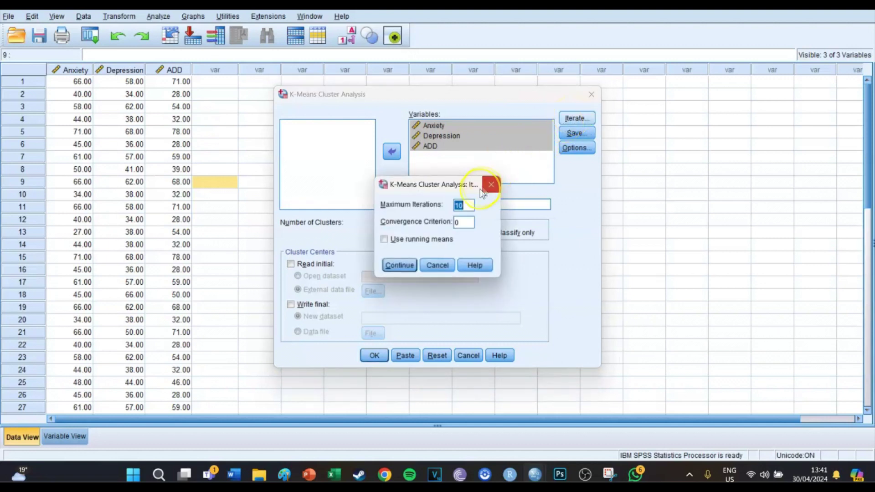
{"action": "type", "text": "99"}
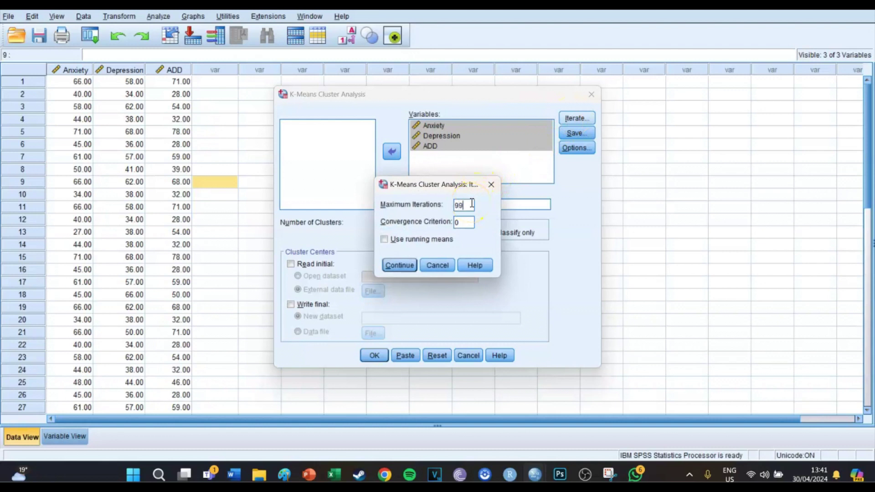
{"action": "left_click", "coordinate": [404, 265]}
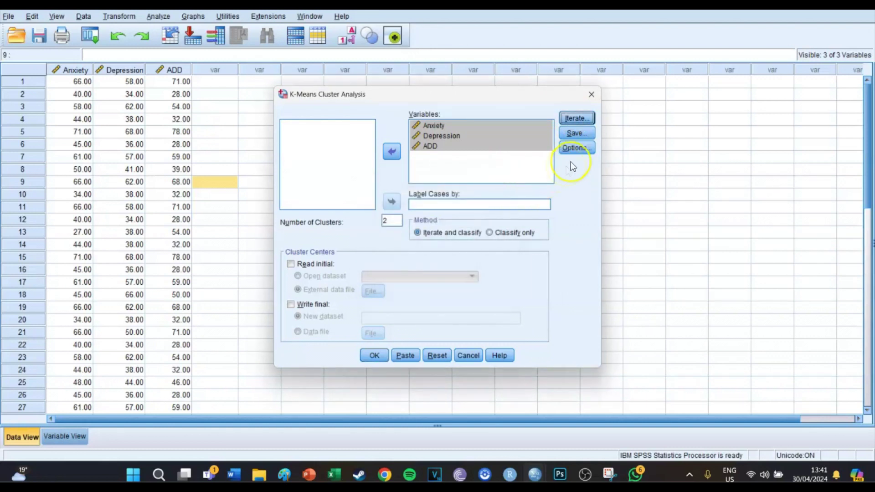
{"action": "left_click", "coordinate": [575, 134]}
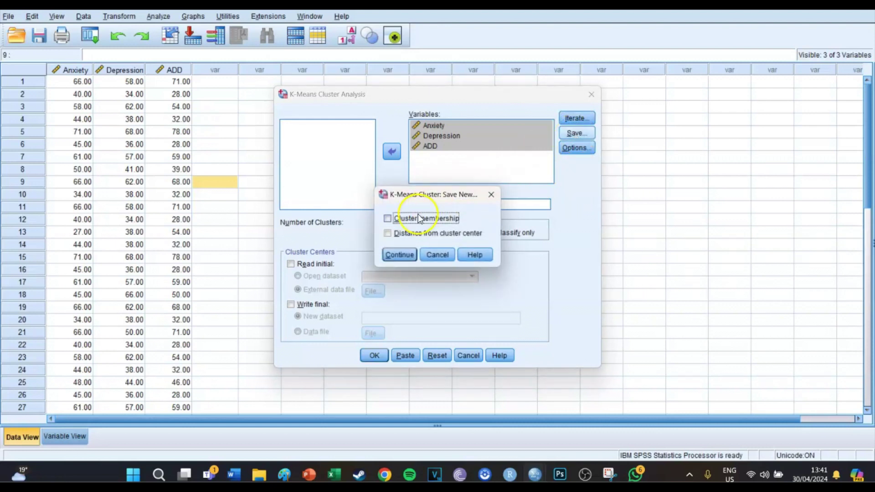
{"action": "left_click", "coordinate": [414, 219]}
{"action": "left_click", "coordinate": [398, 255]}
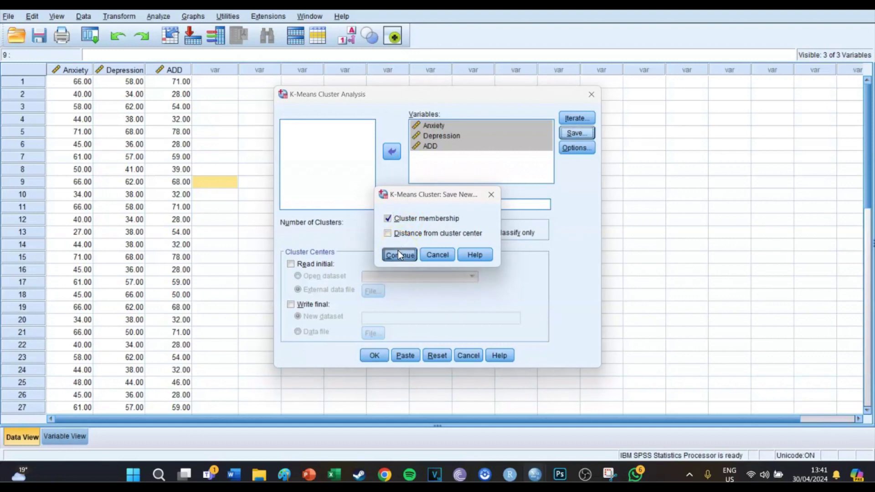
- Add the ANOVA table to the output and paste the QUICK CLUSTER command into syntax
{"action": "left_click", "coordinate": [576, 152]}
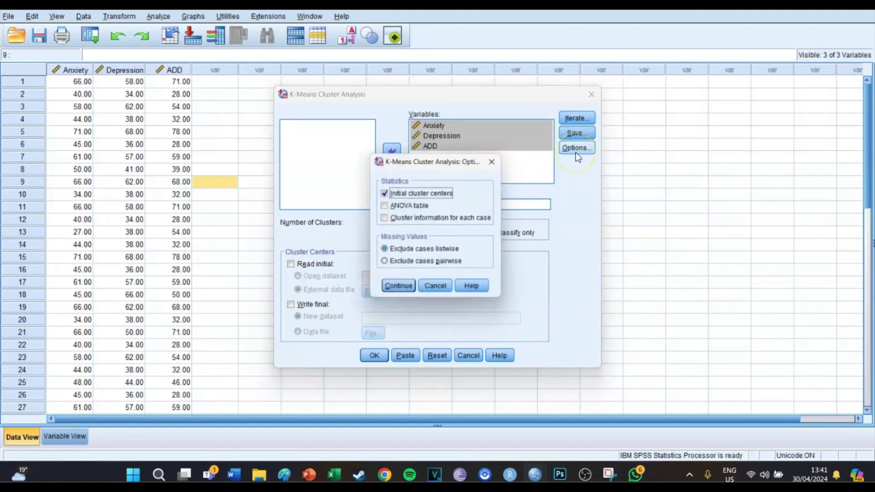
{"action": "left_click", "coordinate": [418, 206]}
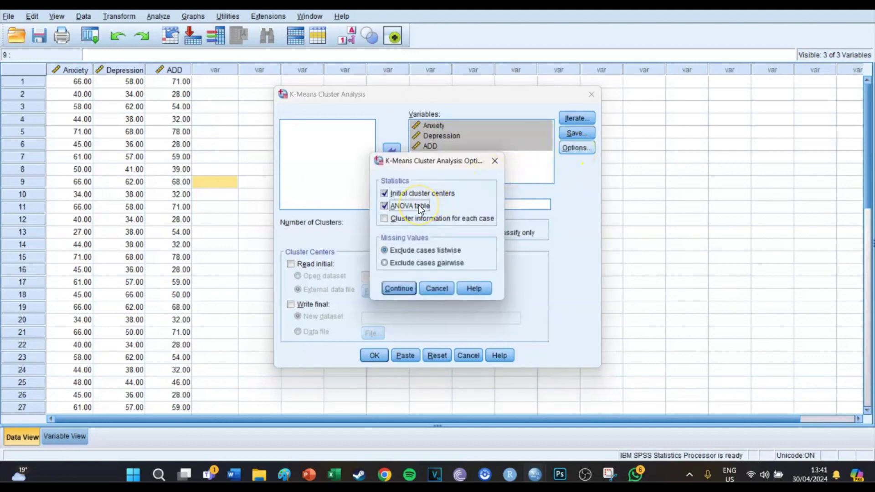
{"action": "left_click", "coordinate": [401, 288]}
{"action": "left_click", "coordinate": [406, 356]}
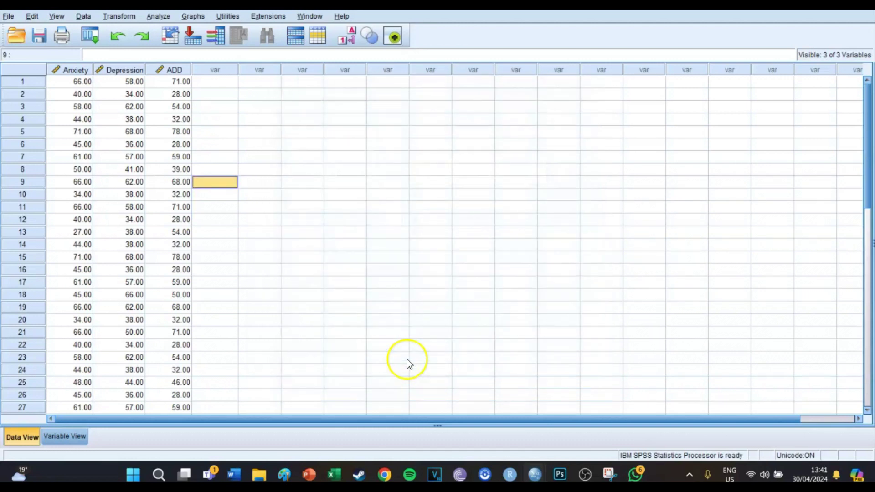
- Select the whole QUICK CLUSTER command in the Syntax Editor and run the selection
{"action": "mouse_move", "coordinate": [535, 476]}
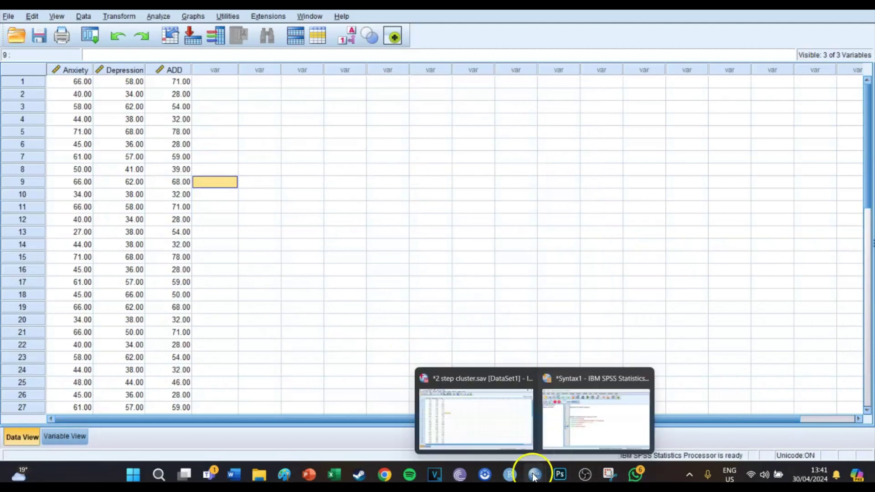
{"action": "left_click", "coordinate": [578, 418]}
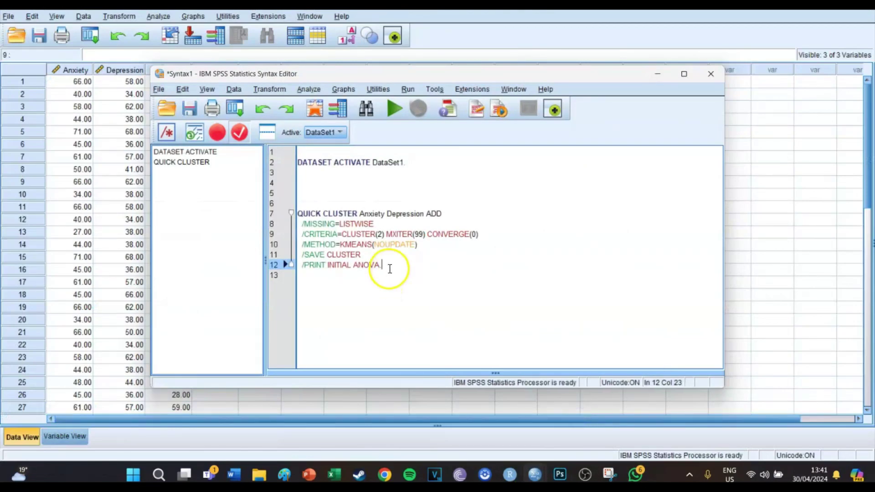
{"action": "left_click_drag", "start_coordinate": [390, 268], "coordinate": [295, 213]}
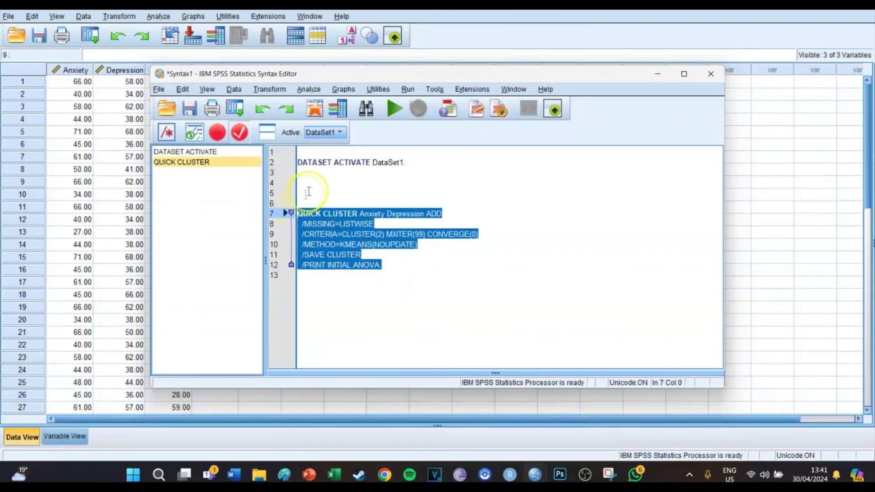
{"action": "left_click", "coordinate": [392, 107]}
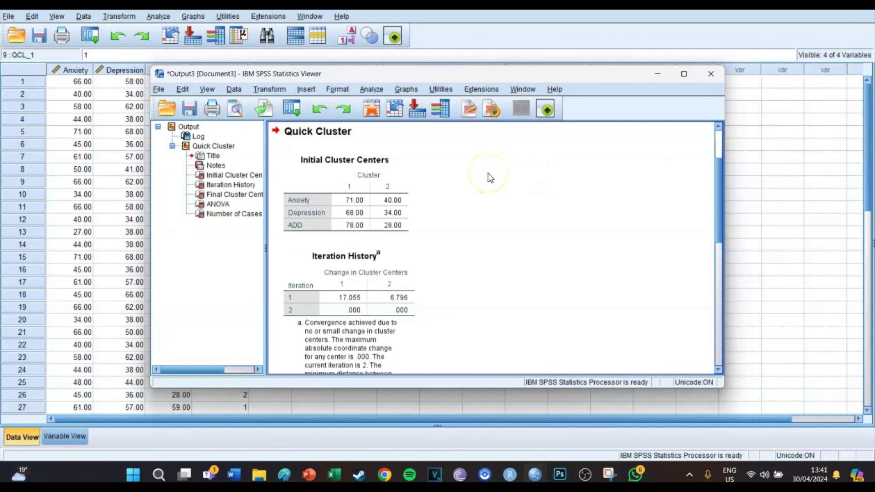
- Scroll through the output to the Final Cluster Centers table (Anxiety 63.00 versus 41.19)
{"action": "scroll", "coordinate": [490, 177], "scroll_direction": "down", "scroll_amount": 3}
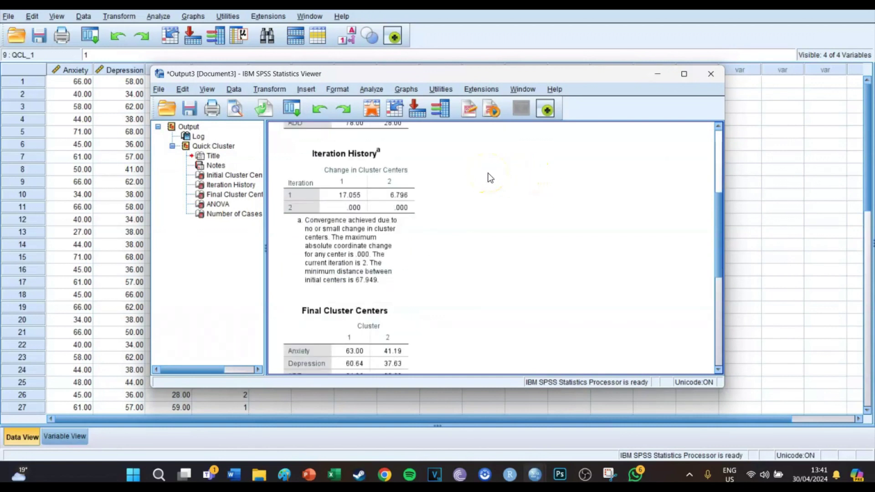
{"action": "scroll", "coordinate": [490, 178], "scroll_direction": "down", "scroll_amount": 3}
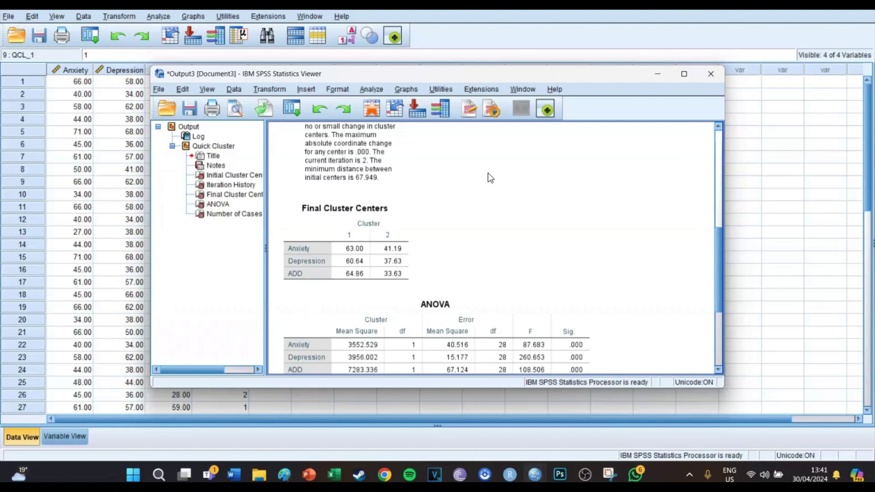
{"action": "scroll", "coordinate": [490, 178], "scroll_direction": "down", "scroll_amount": 2}
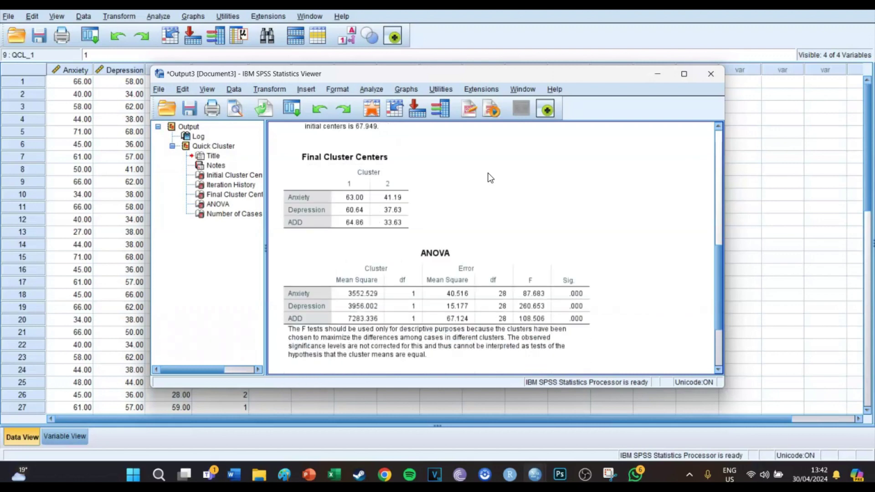
{"action": "scroll", "coordinate": [491, 177], "scroll_direction": "up", "scroll_amount": 10}
{"action": "scroll", "coordinate": [490, 178], "scroll_direction": "down", "scroll_amount": 3}
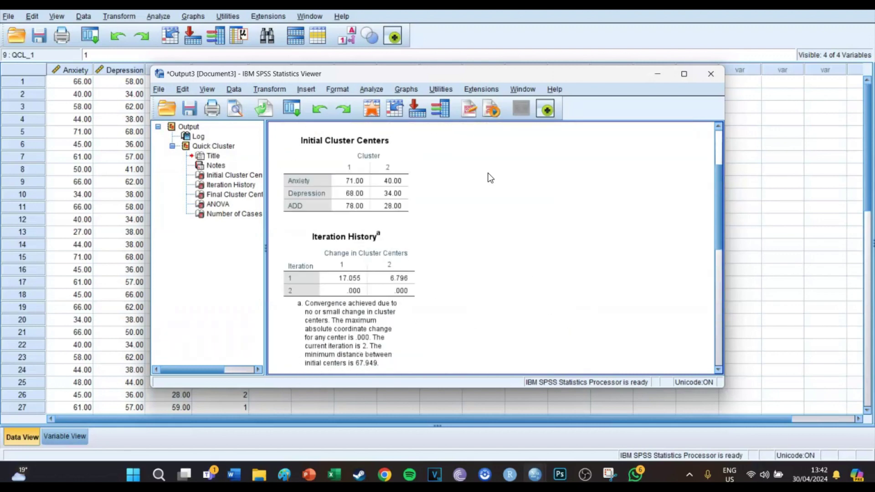
{"action": "left_click", "coordinate": [504, 202]}
{"action": "scroll", "coordinate": [503, 200], "scroll_direction": "down", "scroll_amount": 2}
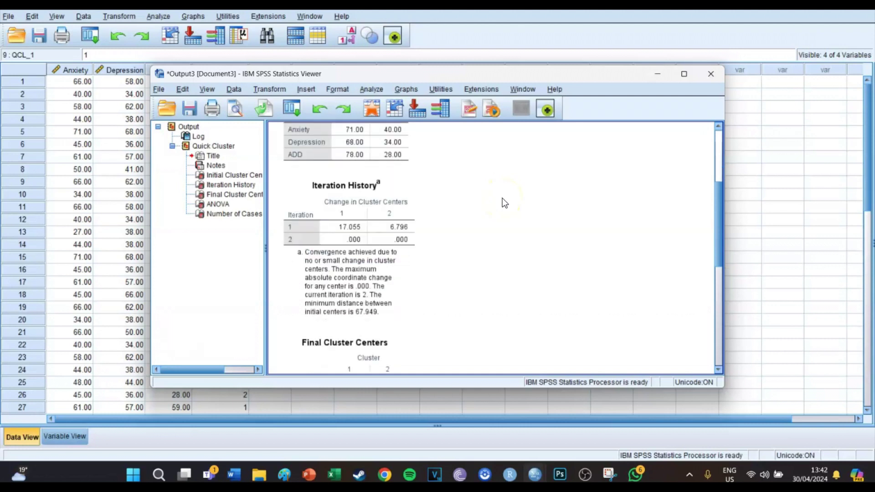
{"action": "scroll", "coordinate": [502, 198], "scroll_direction": "down", "scroll_amount": 4}
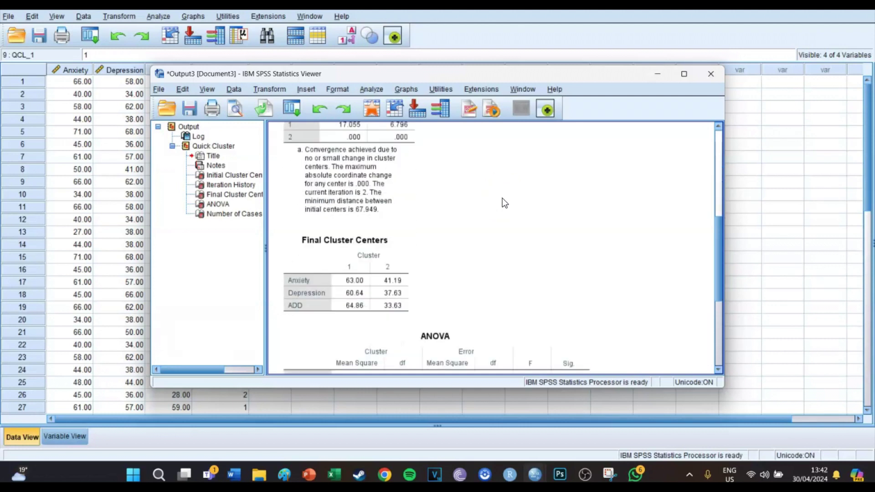
{"action": "scroll", "coordinate": [504, 202], "scroll_direction": "down", "scroll_amount": 2}
{"action": "left_click", "coordinate": [353, 224]}
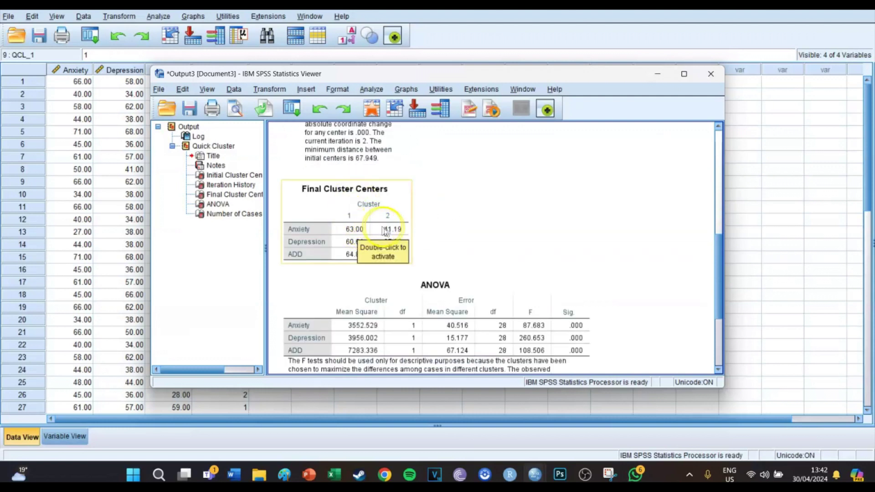
{"action": "left_click", "coordinate": [520, 218]}
{"action": "left_click", "coordinate": [369, 286]}
{"action": "left_click", "coordinate": [358, 272]}
{"action": "left_click", "coordinate": [349, 221]}
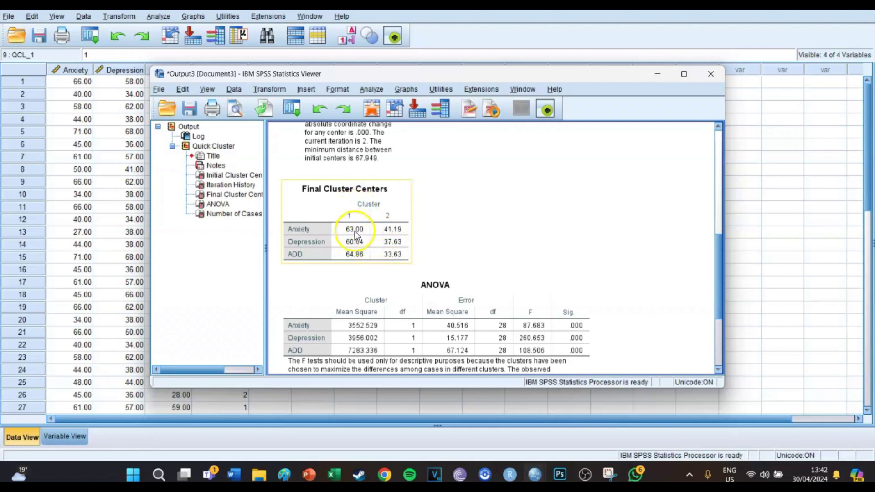
{"action": "left_click", "coordinate": [453, 245]}
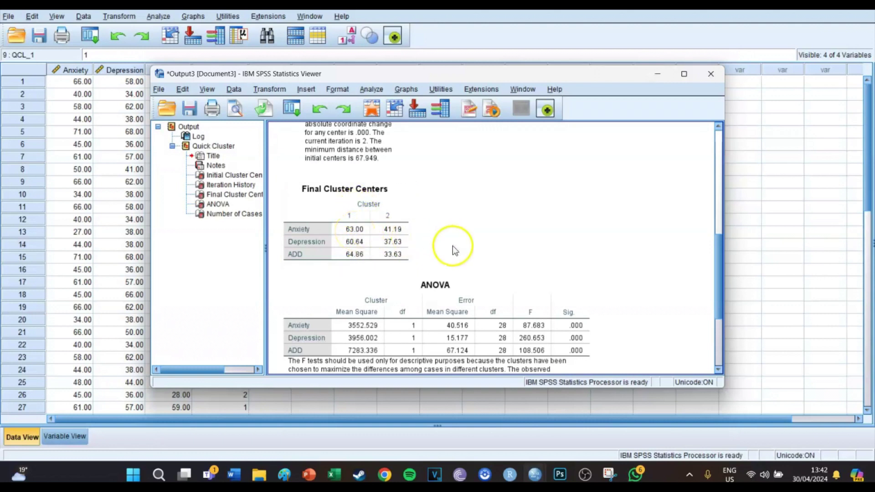
{"action": "left_click", "coordinate": [401, 258]}
{"action": "scroll", "coordinate": [496, 236], "scroll_direction": "down", "scroll_amount": 3}
{"action": "scroll", "coordinate": [572, 234], "scroll_direction": "down", "scroll_amount": 1}
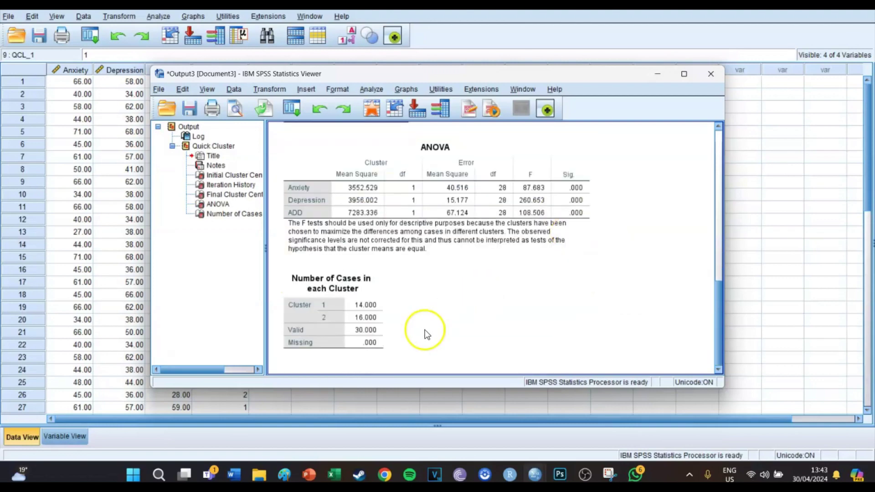
{"action": "left_click", "coordinate": [378, 308]}
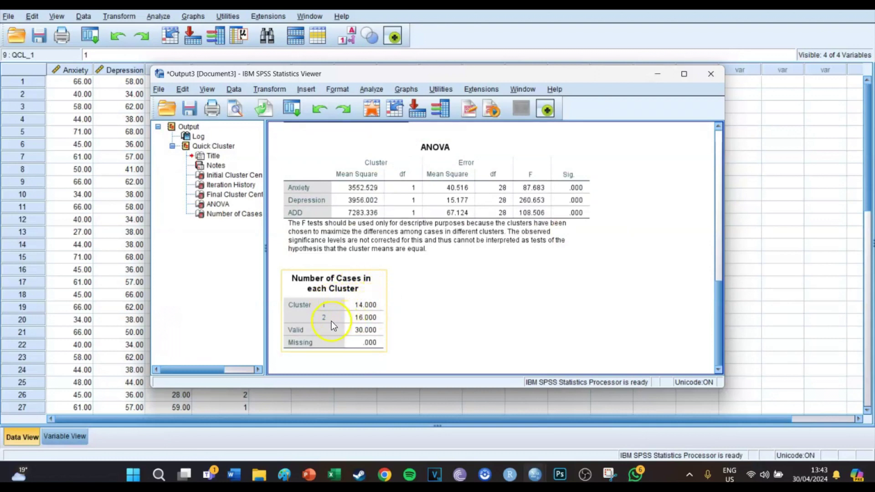
{"action": "left_click", "coordinate": [510, 291]}
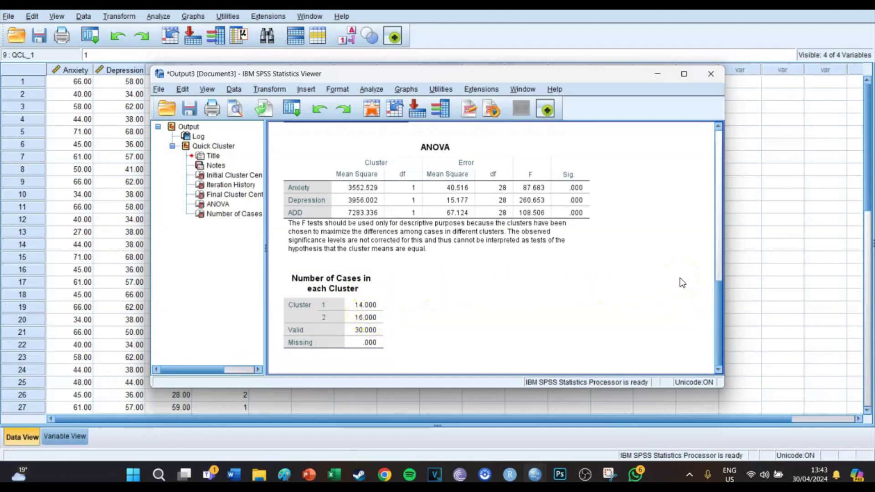
{"action": "scroll", "coordinate": [682, 283], "scroll_direction": "up", "scroll_amount": 2}
{"action": "scroll", "coordinate": [682, 282], "scroll_direction": "up", "scroll_amount": 2}
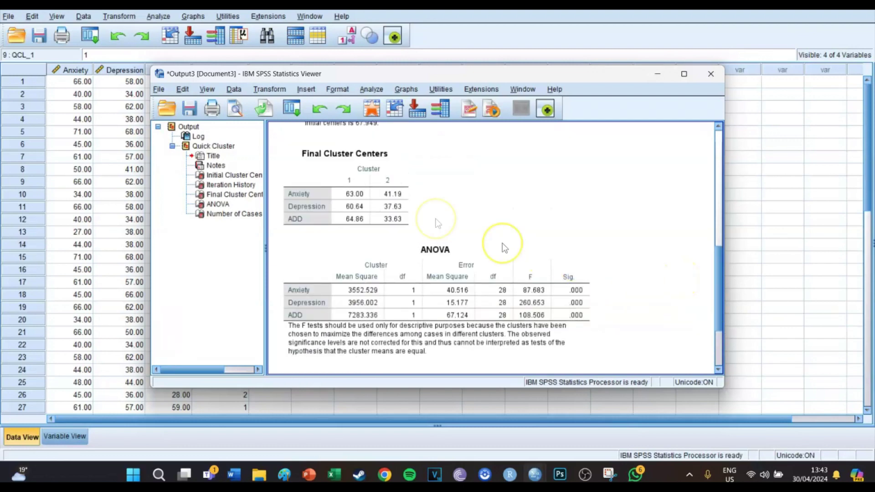
{"action": "left_click", "coordinate": [360, 218]}
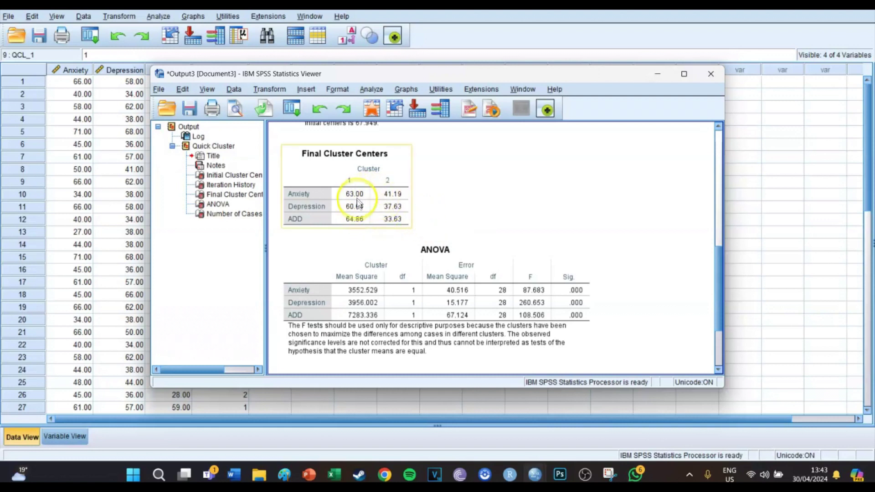
{"action": "left_click", "coordinate": [486, 219]}
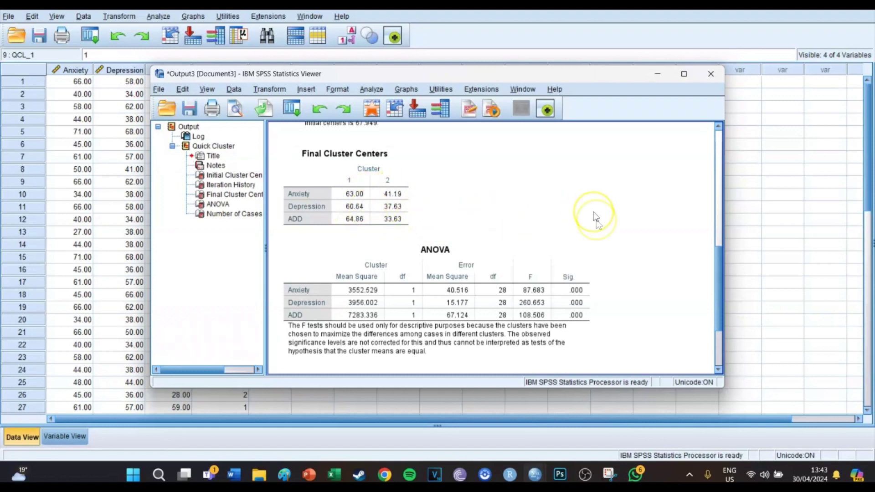
{"action": "left_click", "coordinate": [572, 283]}
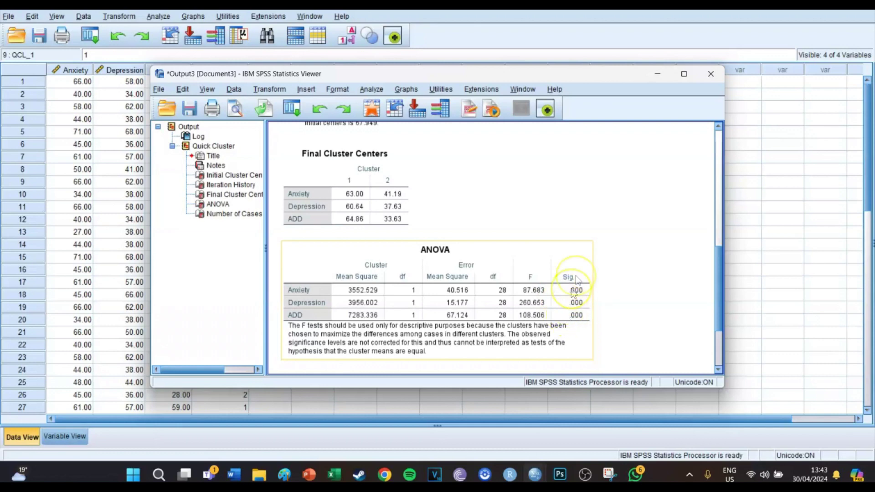
{"action": "left_click", "coordinate": [605, 334]}
{"action": "left_click", "coordinate": [585, 276]}
{"action": "left_click", "coordinate": [616, 231]}
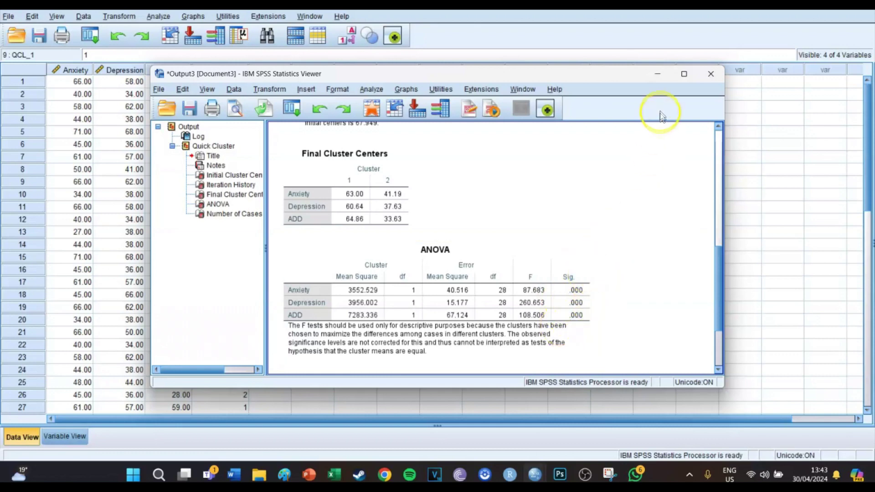
- Minimize the Output Viewer and Syntax Editor to check the new QCL_1 membership values
{"action": "left_click", "coordinate": [655, 77]}
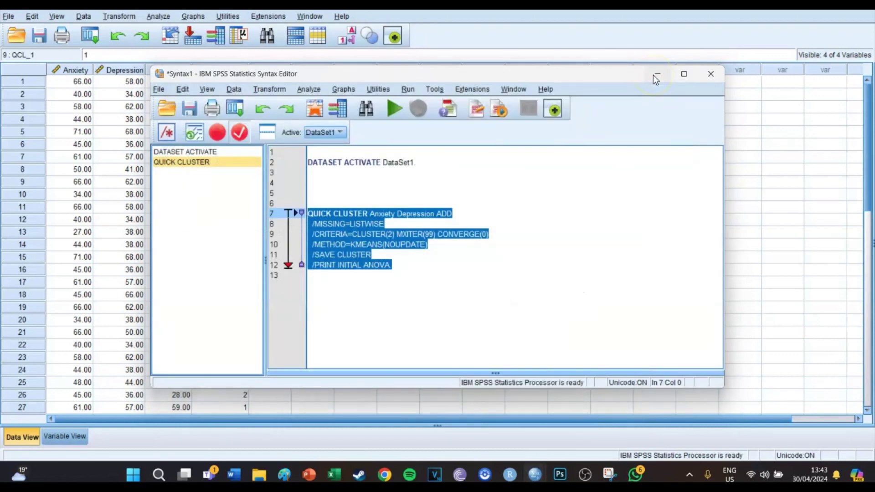
{"action": "left_click", "coordinate": [655, 77]}
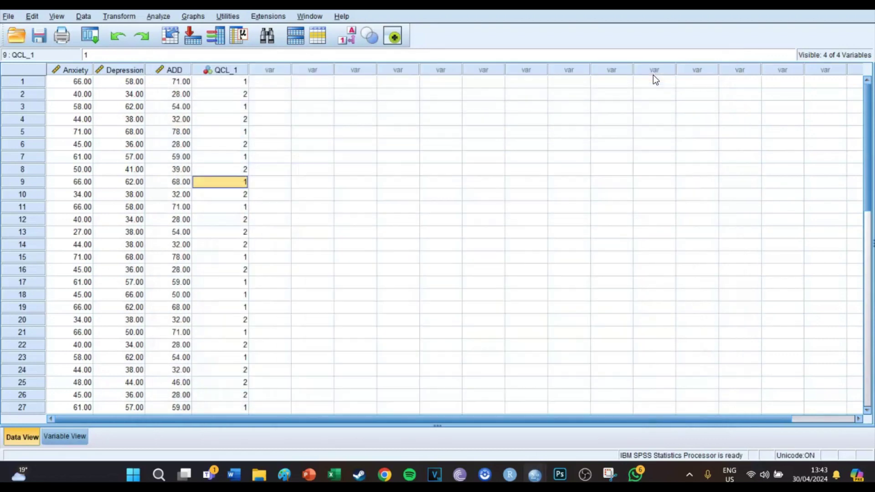
{"action": "left_click", "coordinate": [235, 107]}
- Rename the QCL_1 variable to 'cluster' in Variable View
{"action": "left_click", "coordinate": [75, 440]}
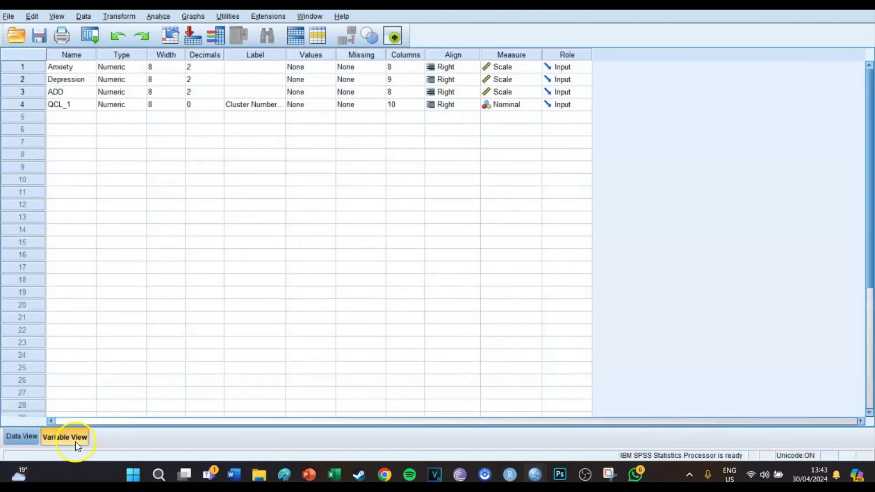
{"action": "left_click", "coordinate": [70, 104]}
{"action": "type", "text": "cluster"}
{"action": "key", "text": "Return"}
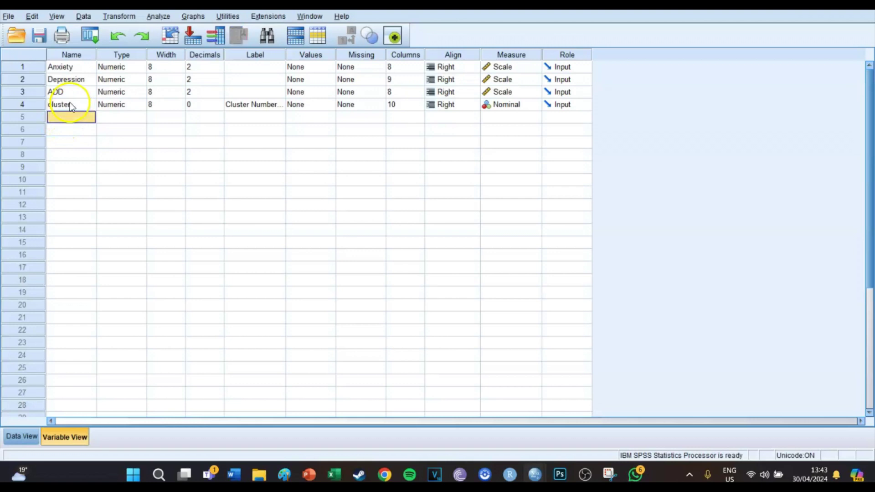
{"action": "left_click", "coordinate": [18, 437]}
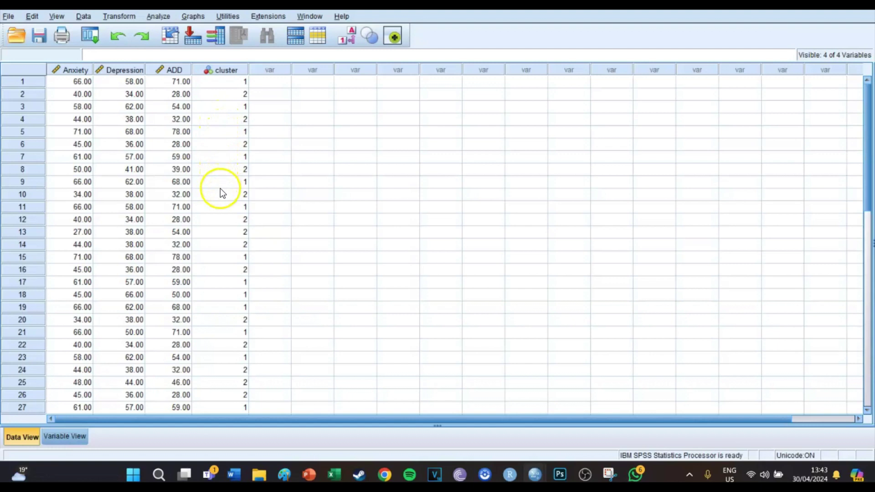
- Click an empty cell beside the cluster column showing each case's 1 or 2 membership
{"action": "left_click", "coordinate": [279, 241]}
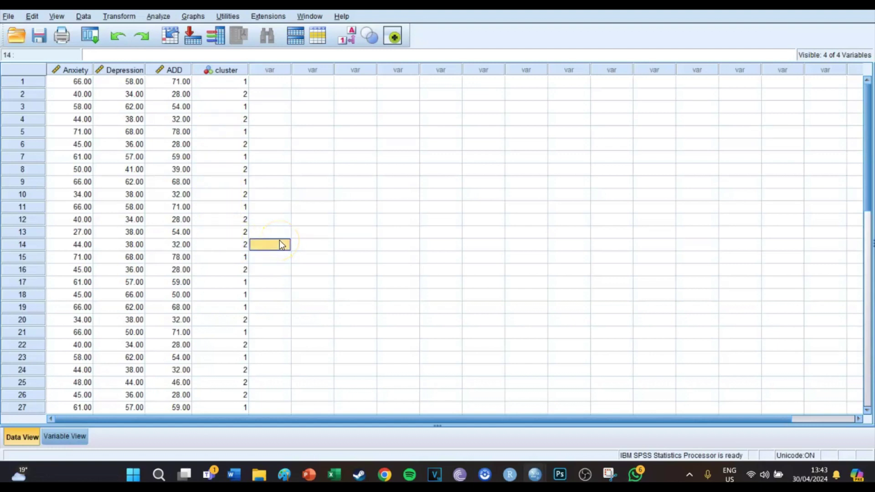